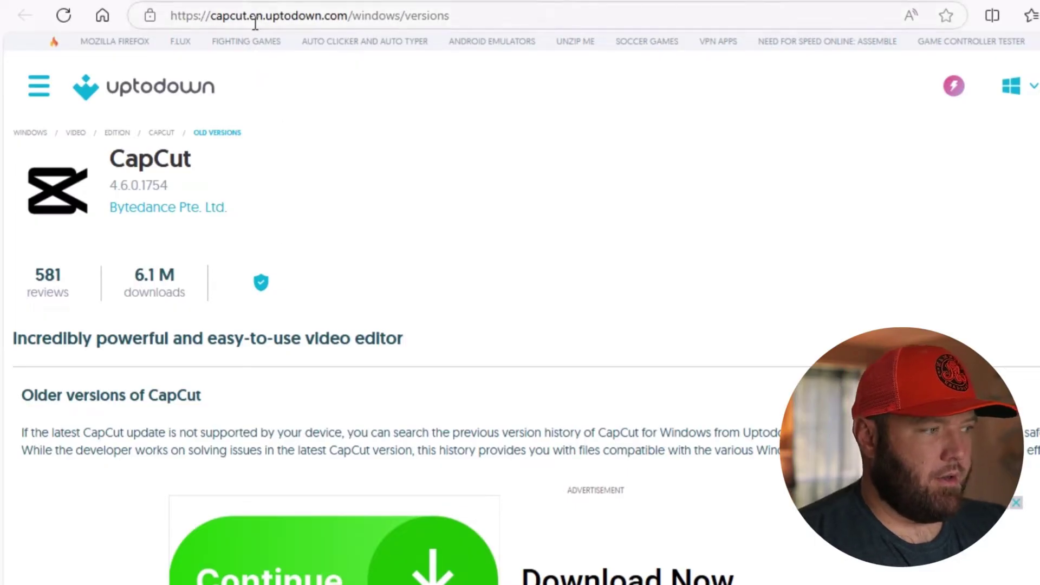
# - Review the list of older CapCut versions for Windows on the Uptodown page, down to the earliest releases shown
pyautogui.scroll(-6, 378, 357)
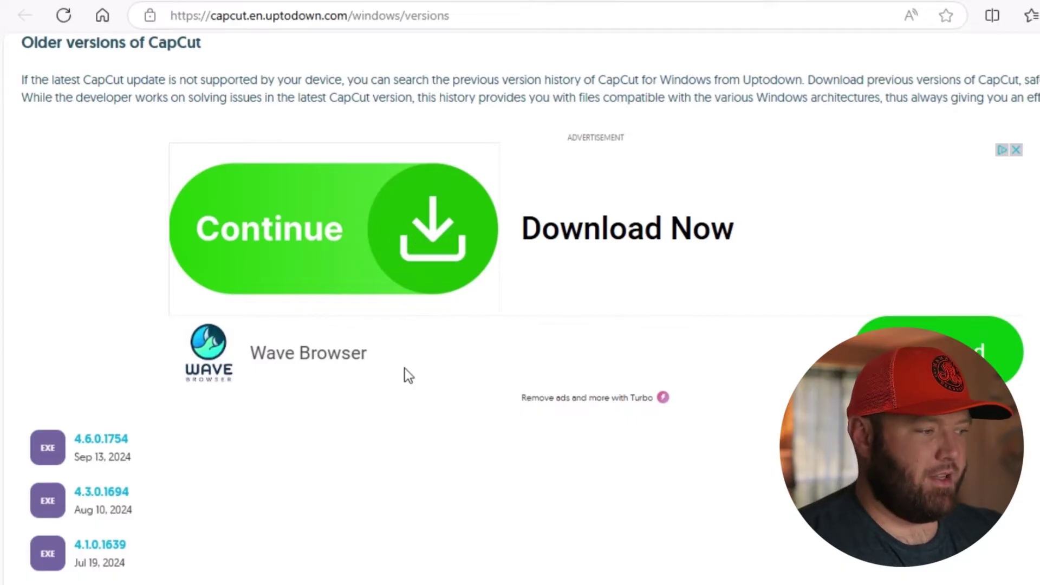
pyautogui.scroll(-2, 373, 356)
pyautogui.scroll(-3, 370, 357)
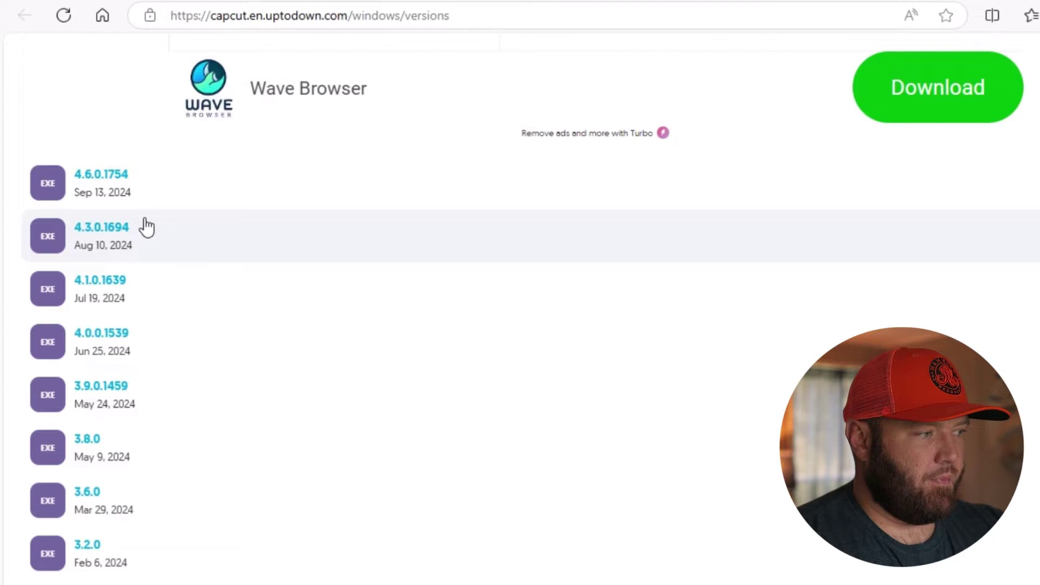
pyautogui.scroll(-2, 132, 250)
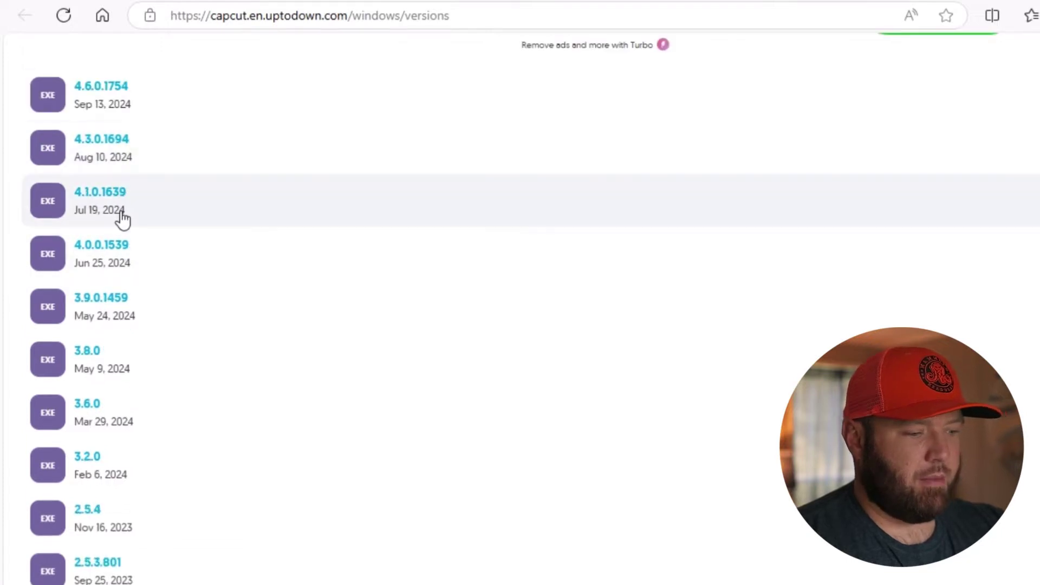
pyautogui.scroll(-10, 123, 216)
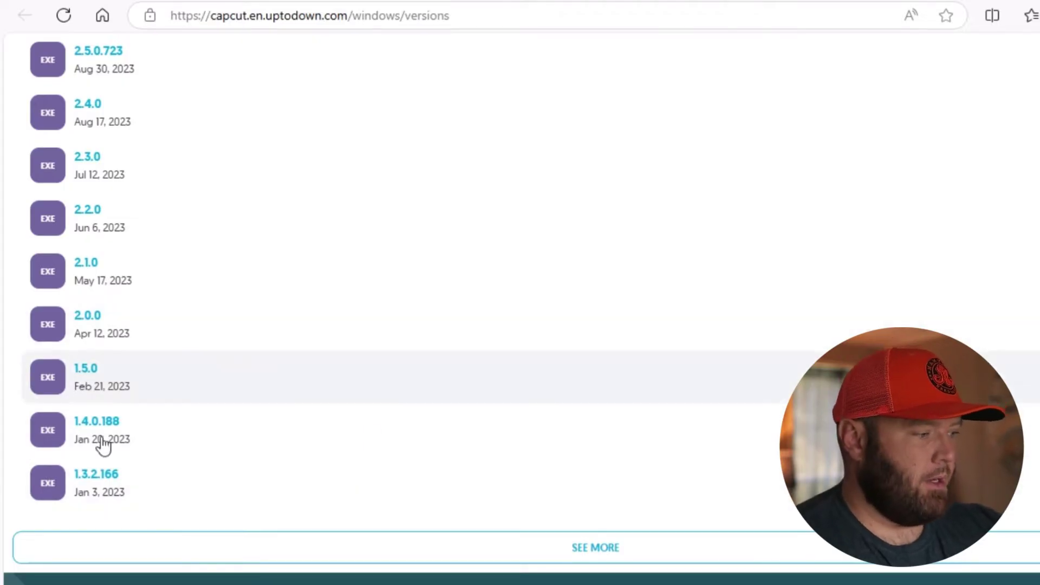
pyautogui.scroll(10, 516, 385)
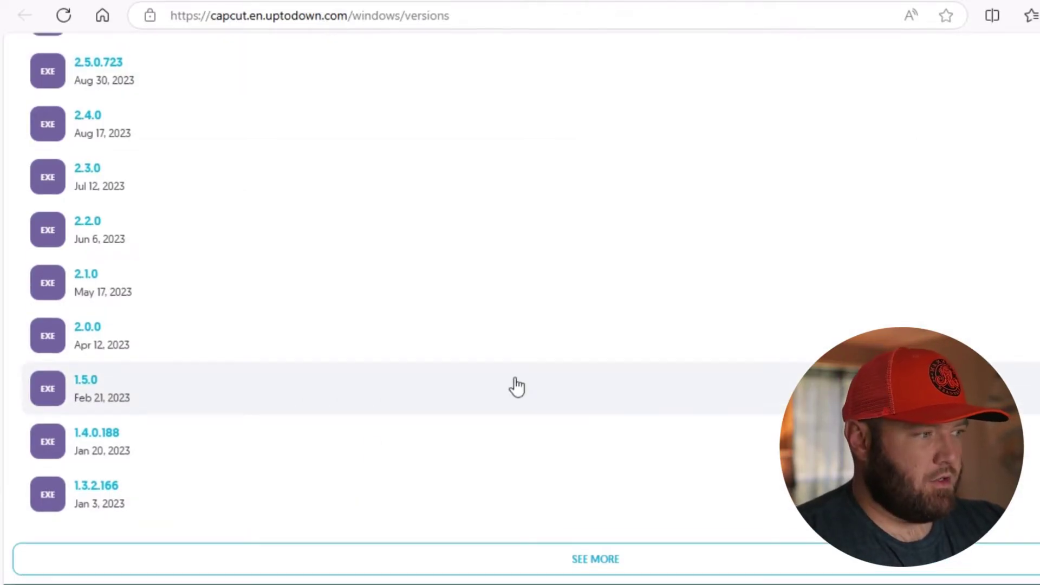
pyautogui.scroll(3, 494, 377)
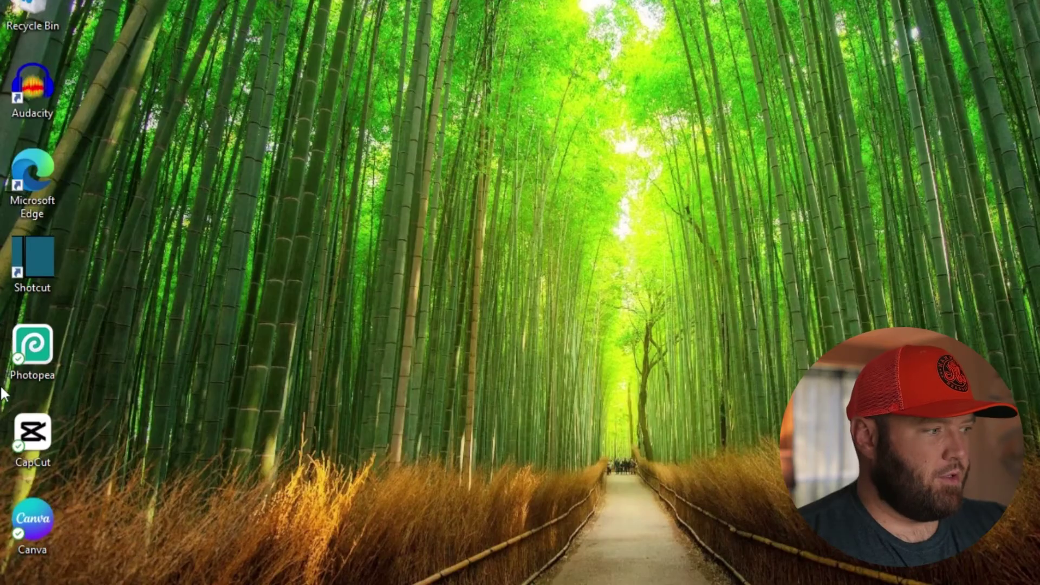
# - In CapCut, import the MVI_3450 video from the 100CANON folder and place it at the start of the timeline
pyautogui.doubleClick(41, 448)
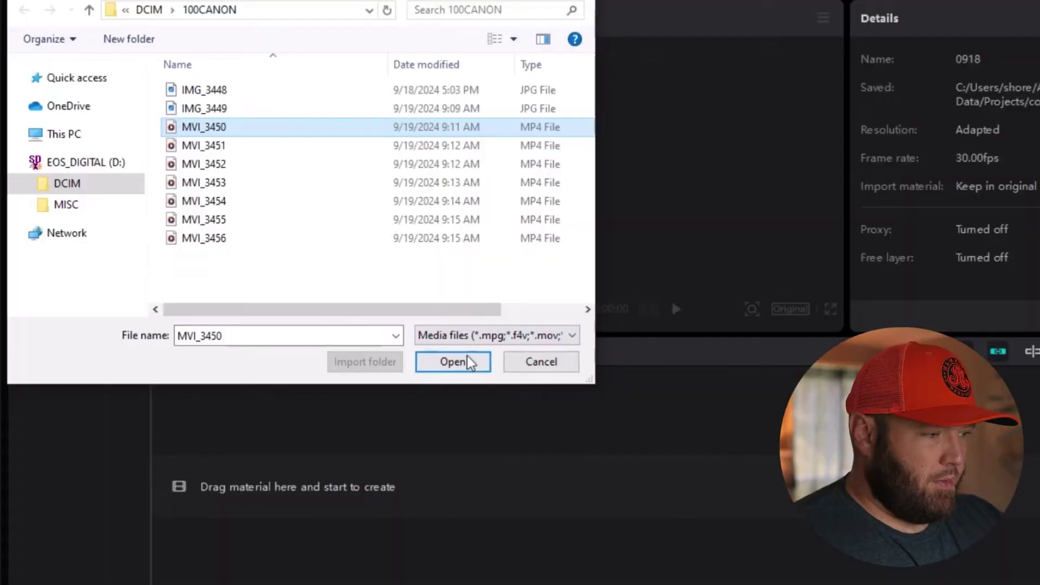
pyautogui.click(465, 360)
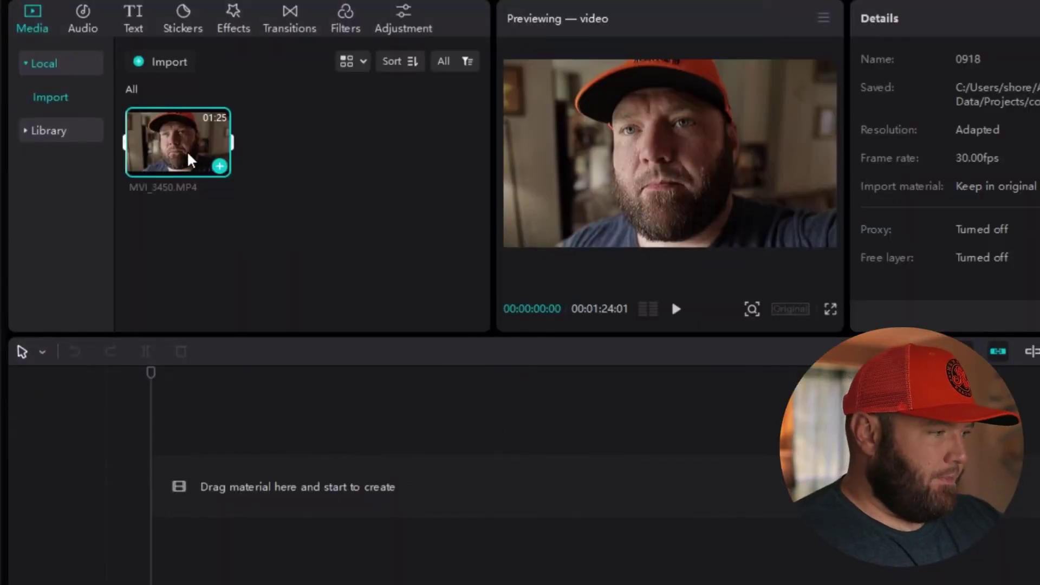
pyautogui.moveTo(190, 160); pyautogui.dragTo(231, 521)
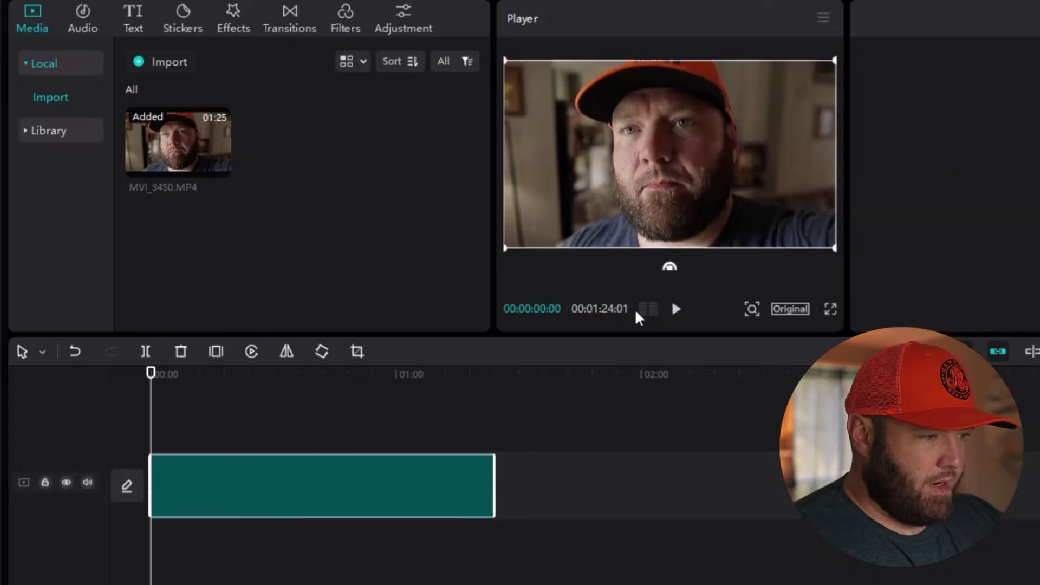
# - Select the MVI_3450 clip on the timeline and scrub through it, leaving the playhead at 00:00:11:26
pyautogui.click(319, 482)
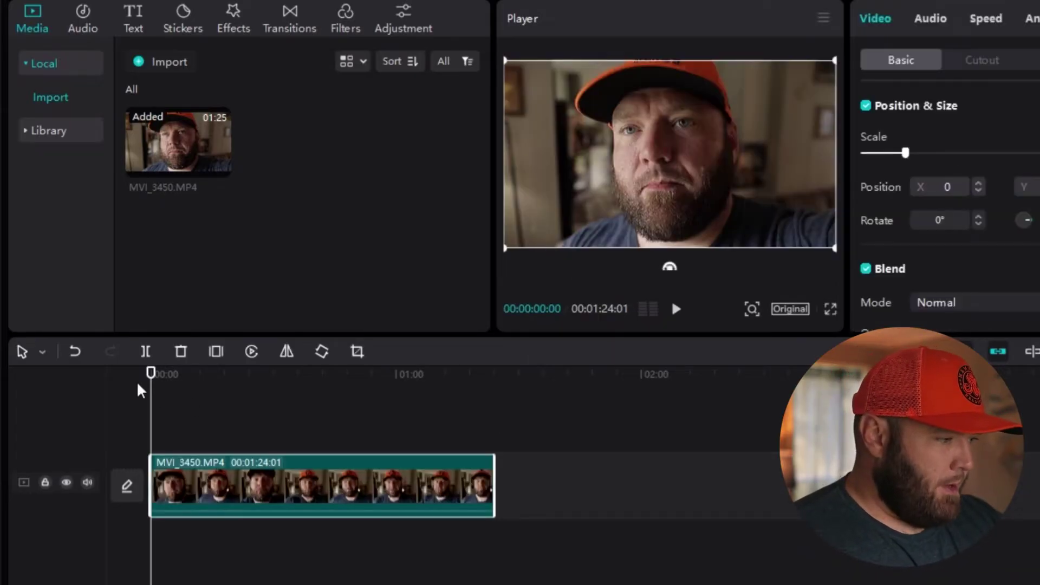
pyautogui.moveTo(151, 374); pyautogui.dragTo(234, 416)
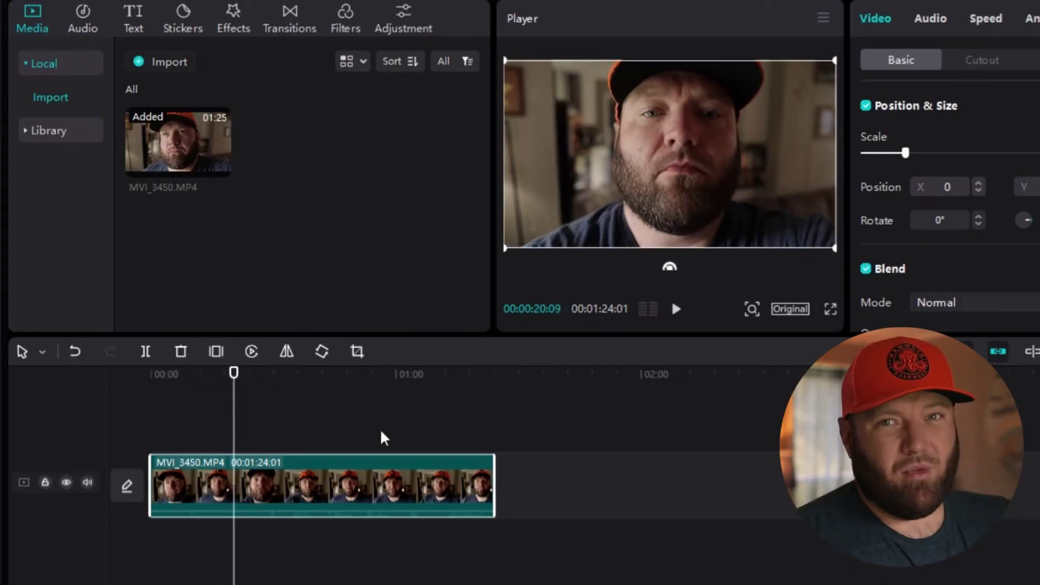
pyautogui.moveTo(237, 423); pyautogui.dragTo(200, 428)
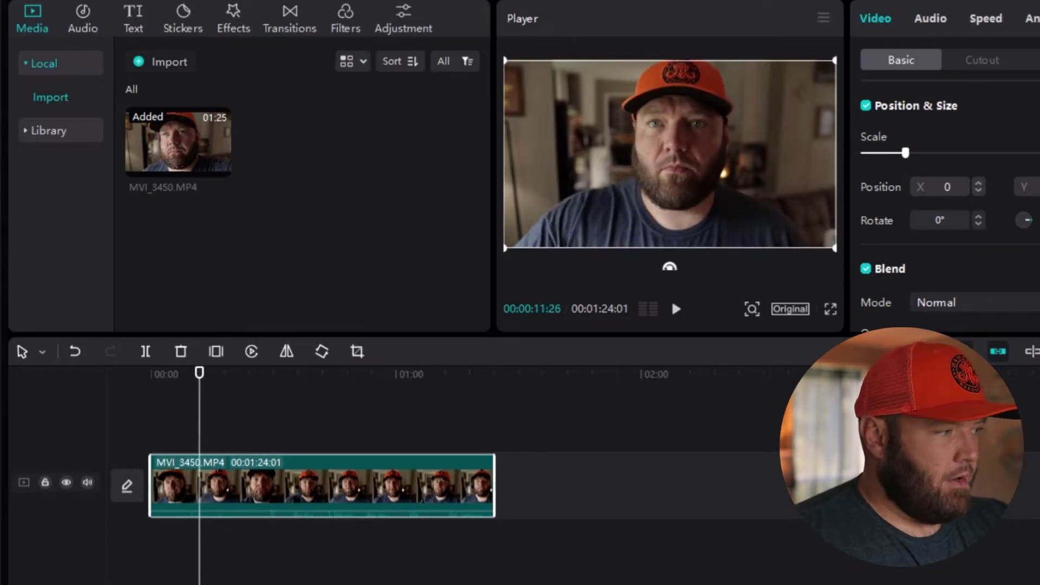
# - Look through the available music tracks, text options and stickers
pyautogui.click(84, 24)
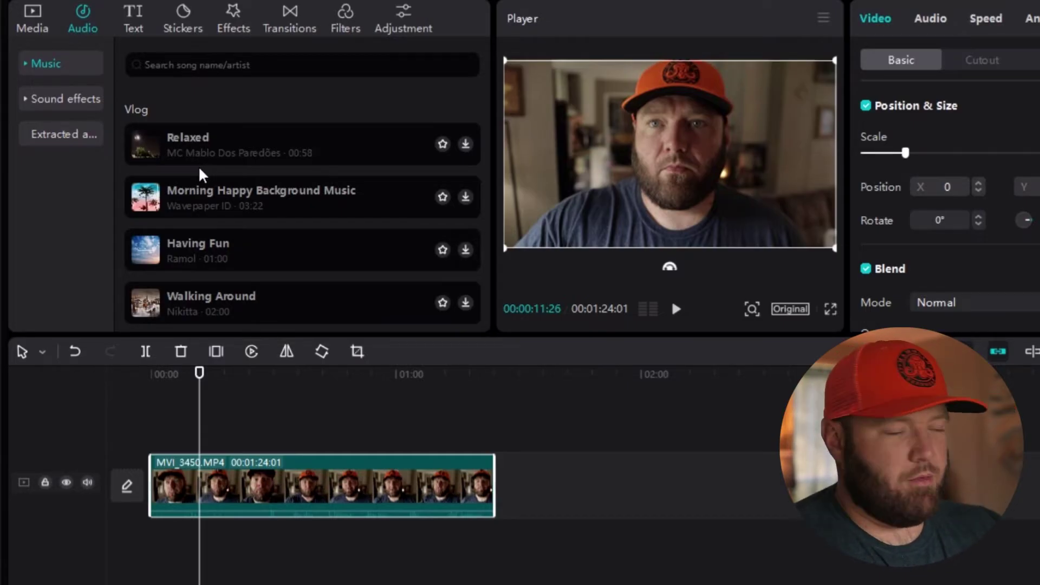
pyautogui.moveTo(185, 131); pyautogui.dragTo(149, 37)
pyautogui.click(135, 30)
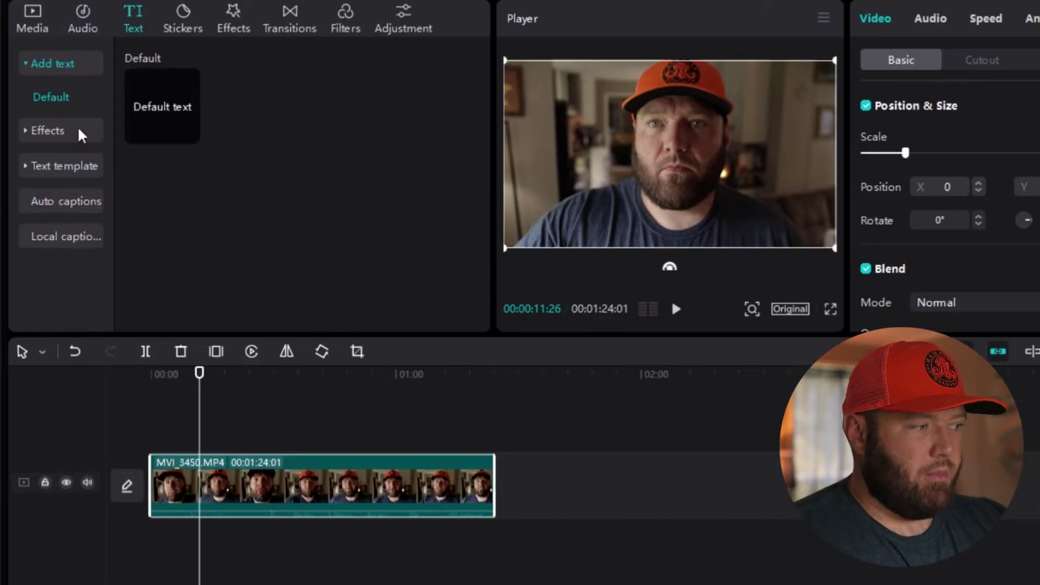
pyautogui.click(191, 34)
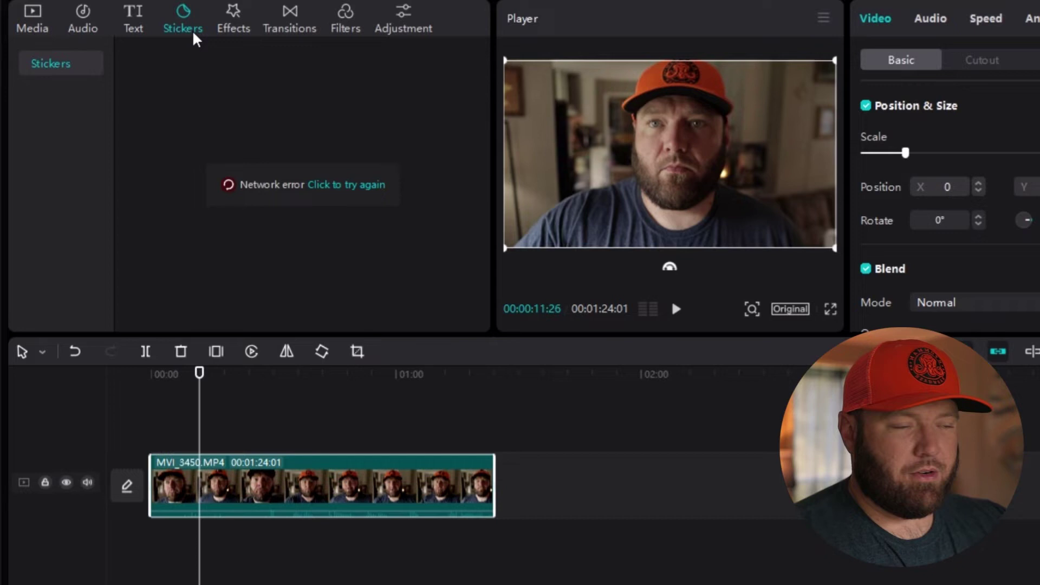
# - Browse the trending effects collection well beyond its first entries
pyautogui.click(234, 25)
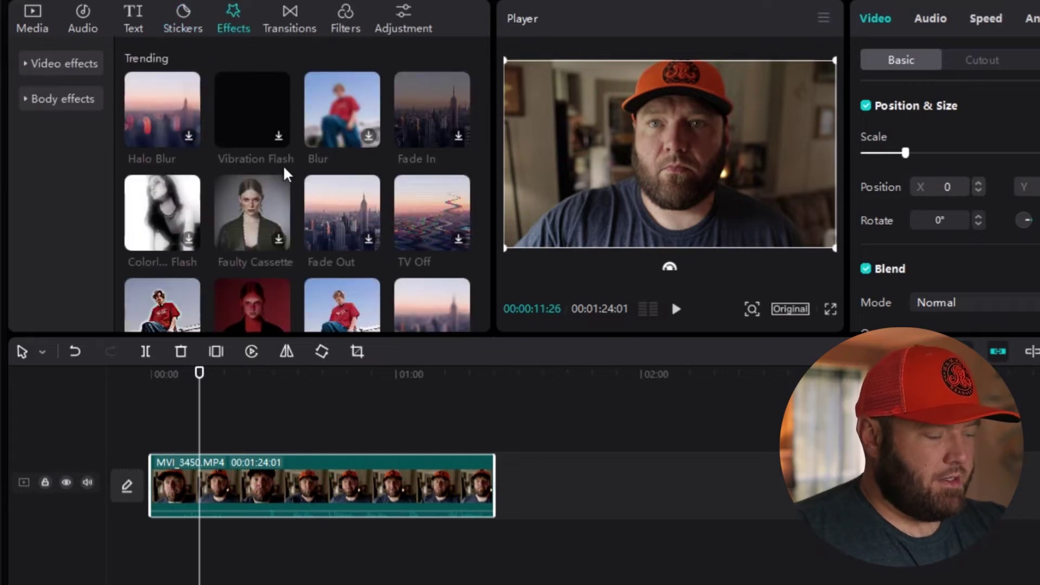
pyautogui.scroll(-10, 286, 174)
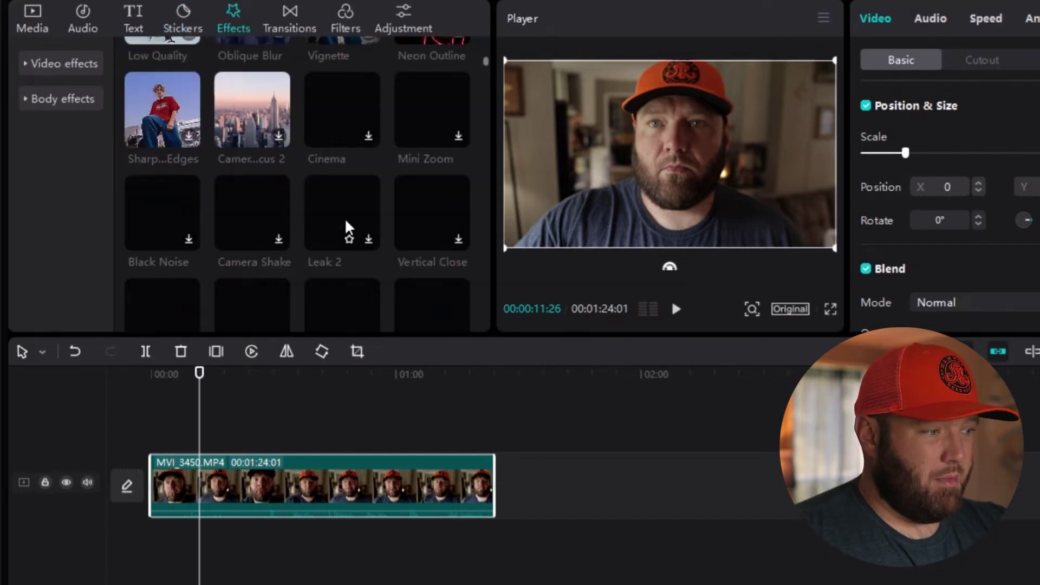
pyautogui.scroll(-5, 347, 226)
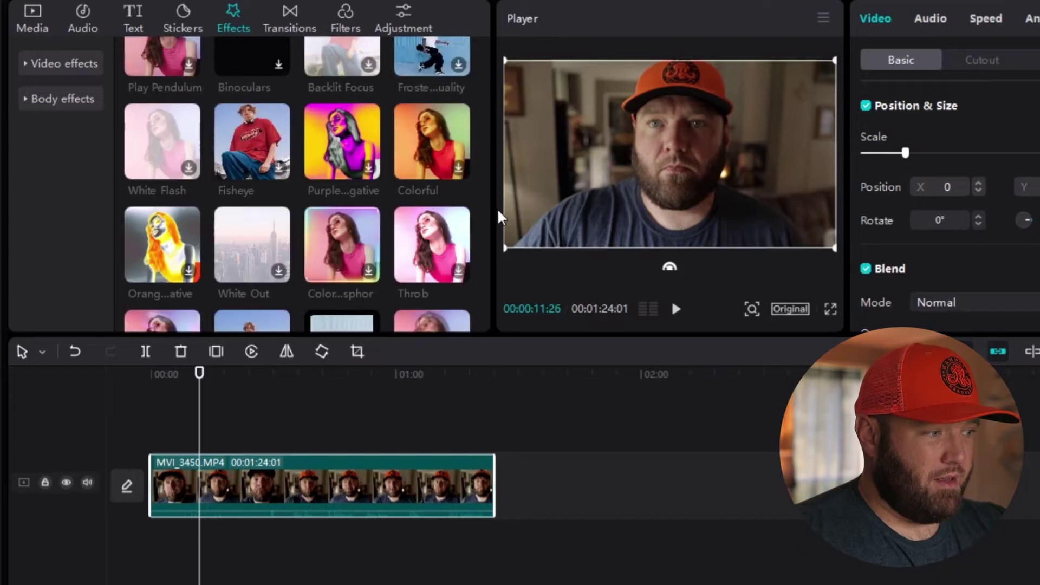
pyautogui.scroll(-5, 400, 170)
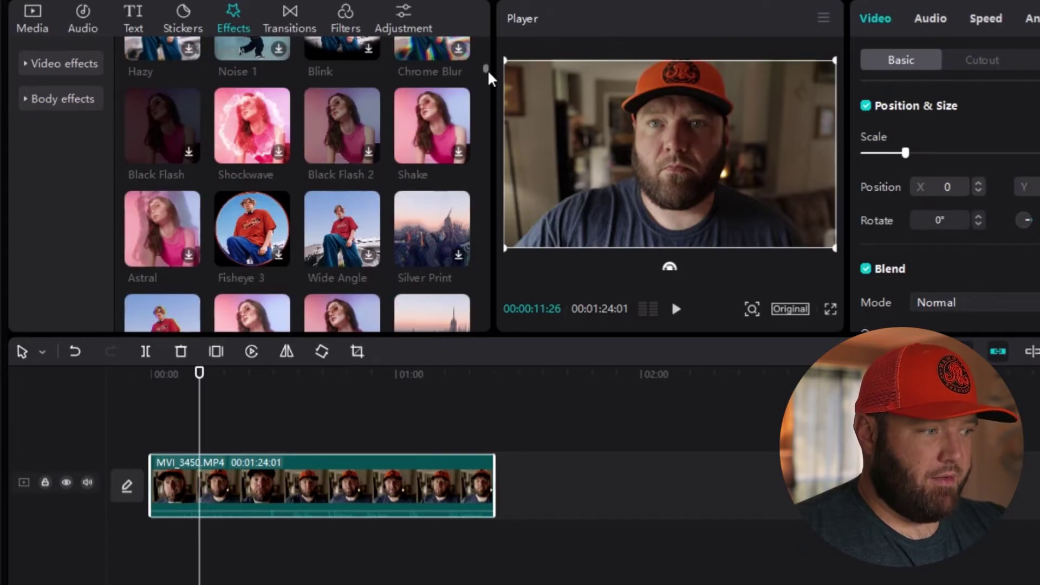
pyautogui.moveTo(486, 69); pyautogui.dragTo(485, 9)
# - Browse the trending transitions and featured filters, ending at the custom adjustment options
pyautogui.click(288, 19)
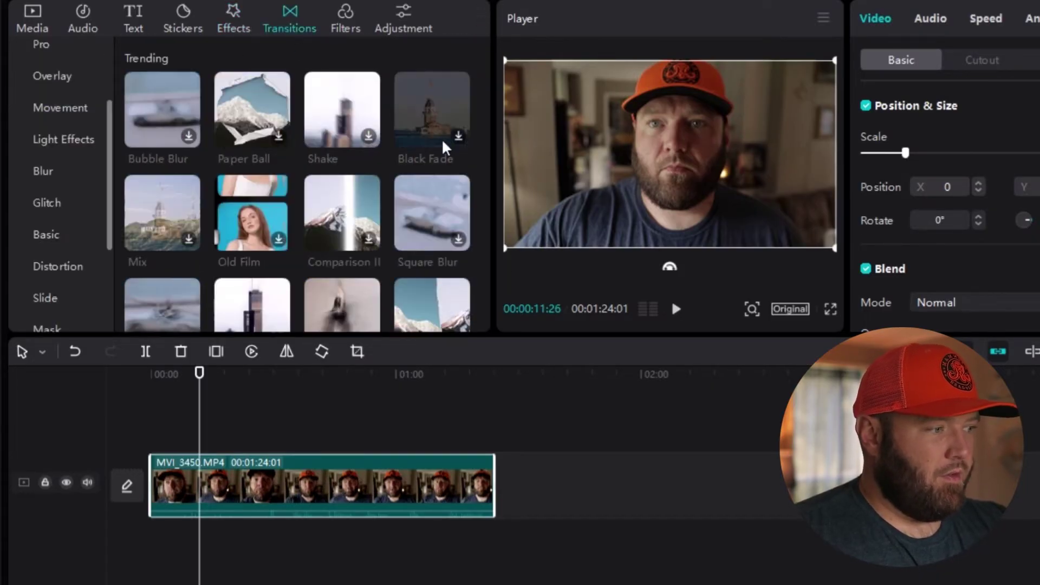
pyautogui.moveTo(487, 47); pyautogui.dragTo(301, 34)
pyautogui.click(350, 36)
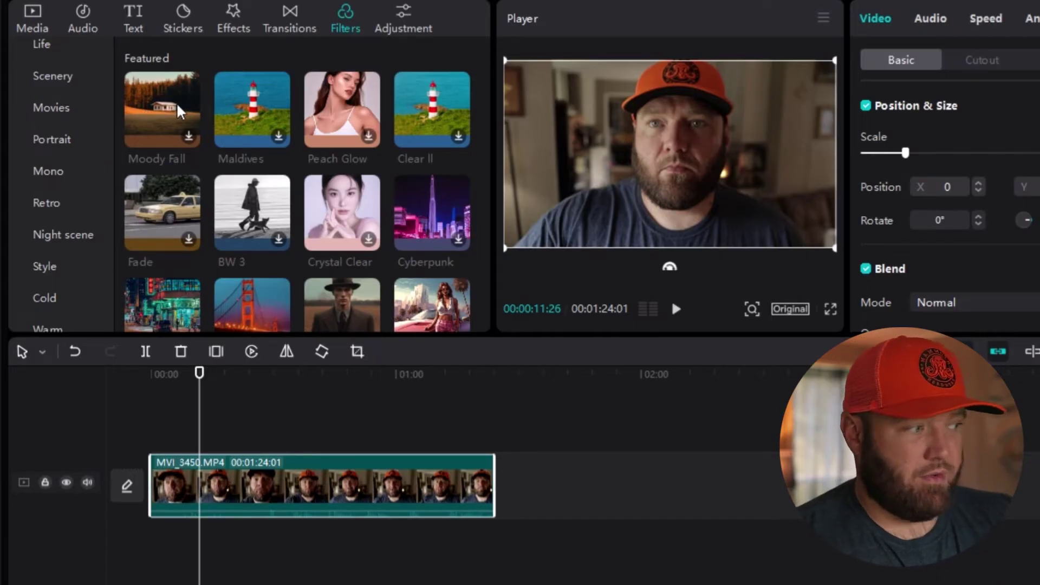
pyautogui.scroll(2, 96, 156)
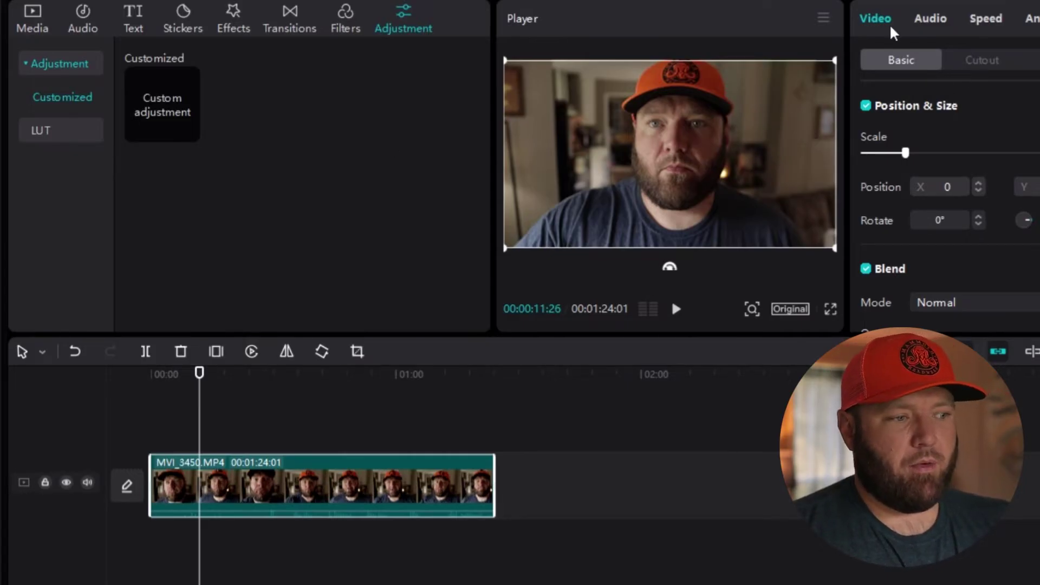
# - Examine the clip's basic video properties, including position and size, blend, stabilize and canvas
pyautogui.scroll(-5, 921, 171)
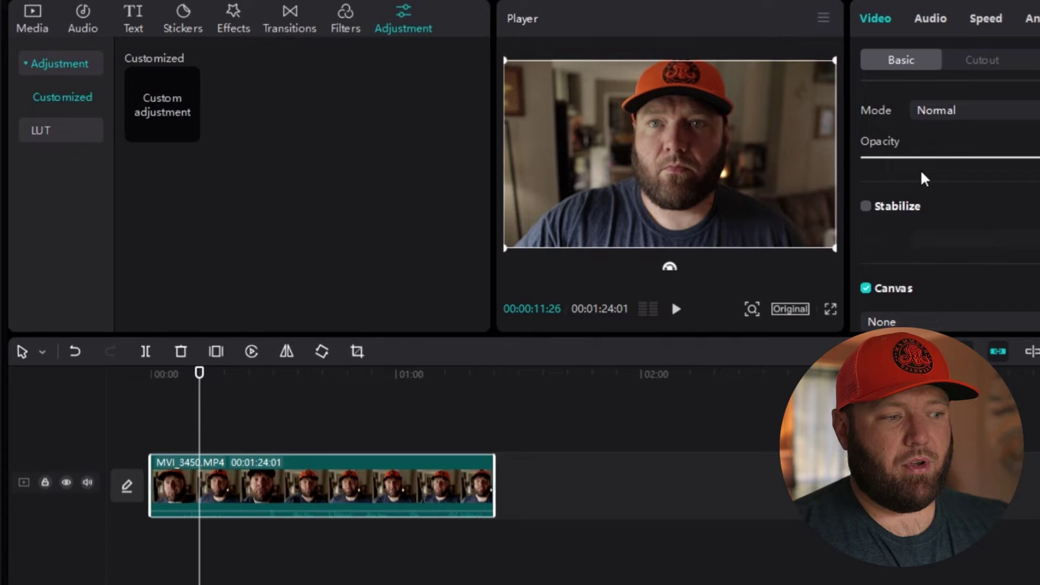
pyautogui.scroll(3, 924, 179)
pyautogui.scroll(1, 916, 217)
pyautogui.scroll(-4, 913, 226)
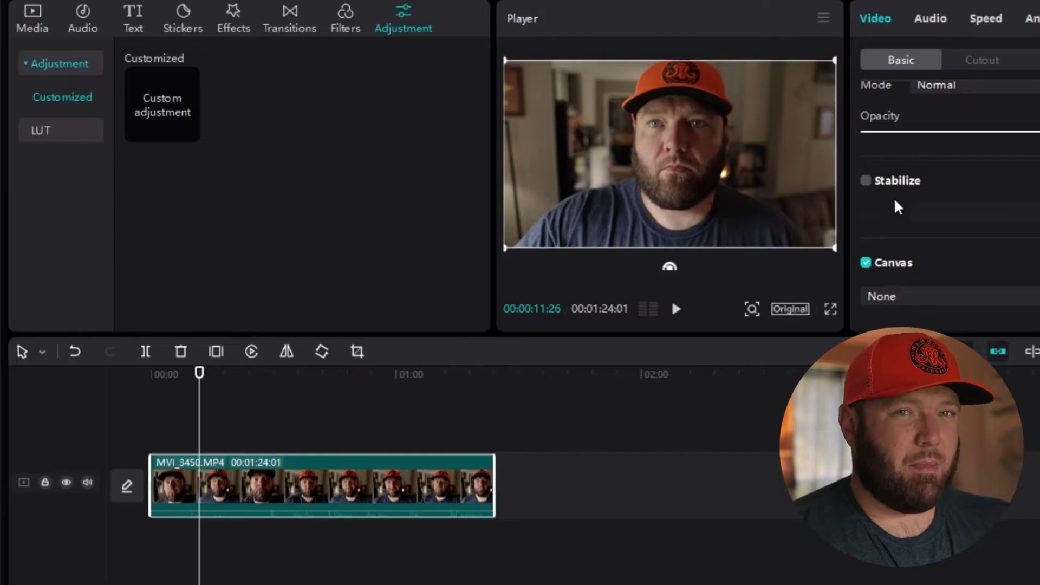
# - Examine the clip's volume, fade and noise reduction settings, and check the voice effects list while keeping None selected
pyautogui.click(939, 21)
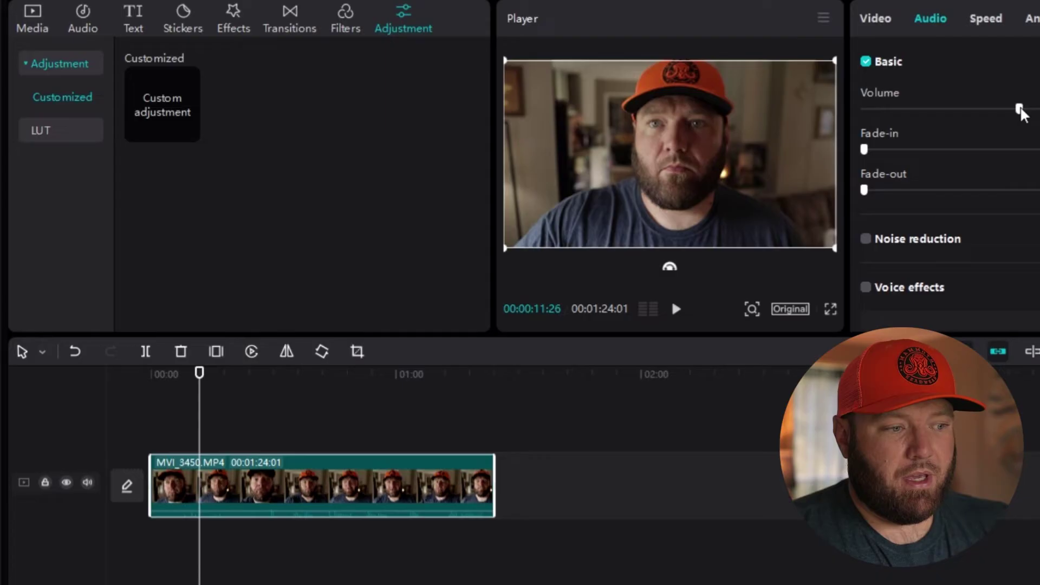
pyautogui.moveTo(1019, 109); pyautogui.dragTo(1021, 135)
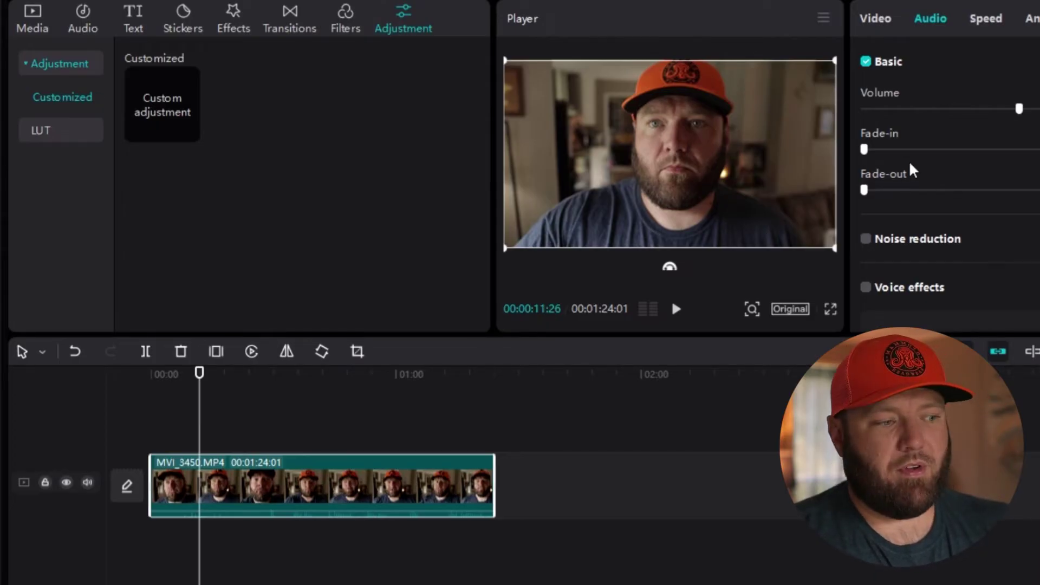
pyautogui.scroll(-1, 911, 206)
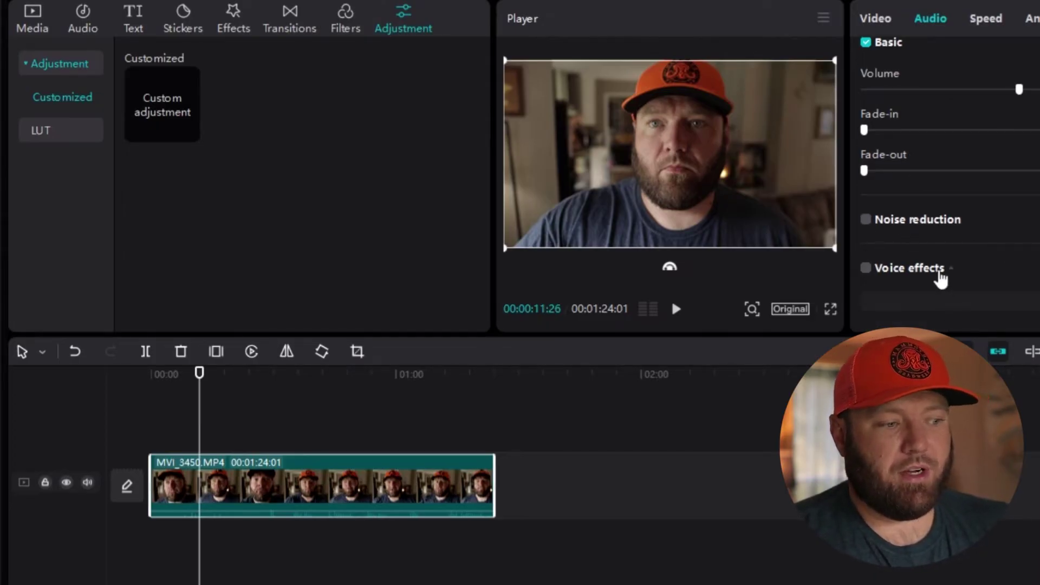
pyautogui.scroll(1, 914, 274)
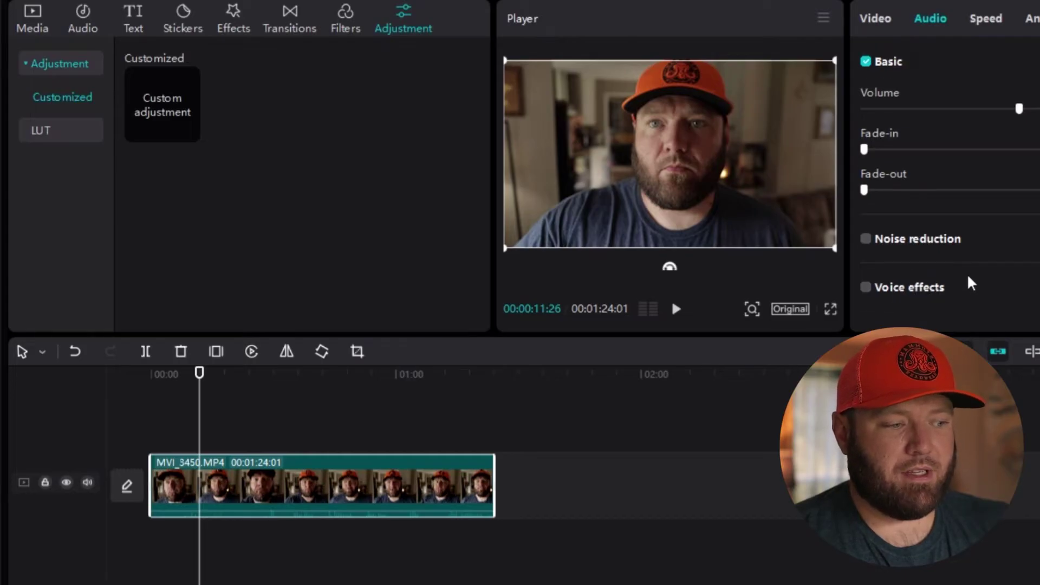
pyautogui.scroll(-1, 909, 293)
pyautogui.click(966, 266)
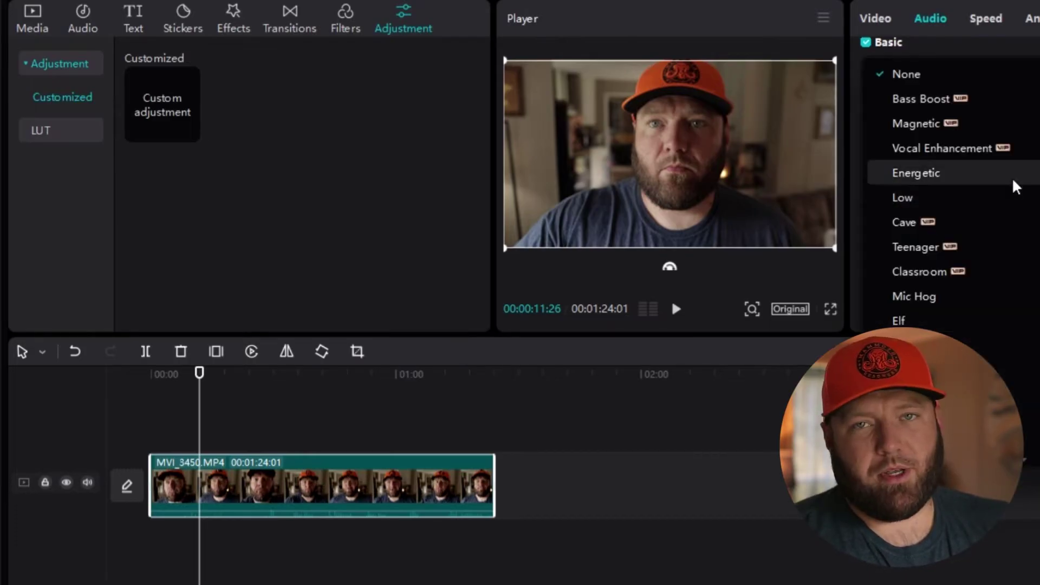
pyautogui.click(901, 75)
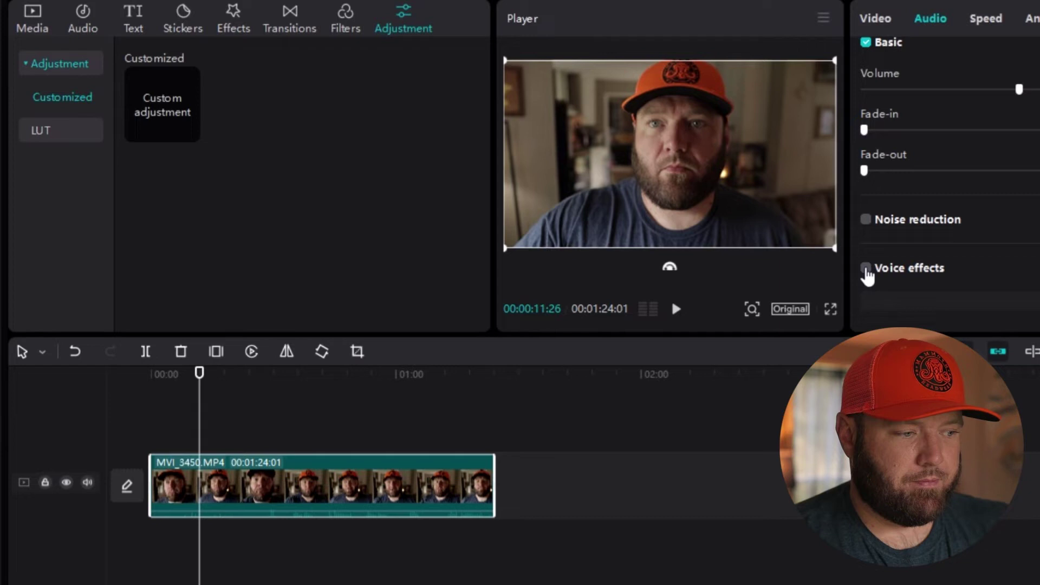
# - Examine the clip's speed, animation, motion tracking, LUT and basic color adjustment options
pyautogui.click(995, 22)
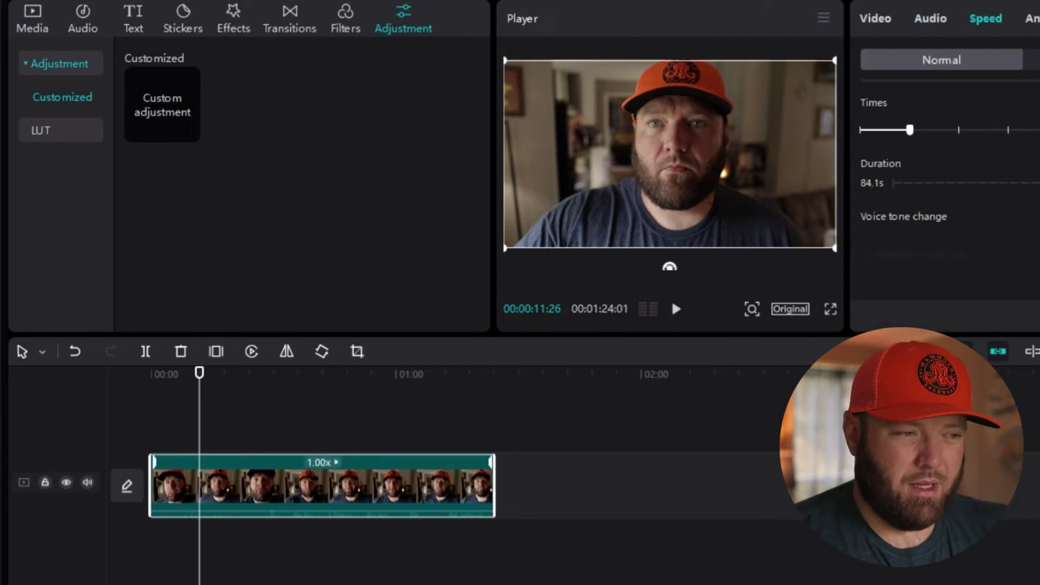
pyautogui.click(1032, 19)
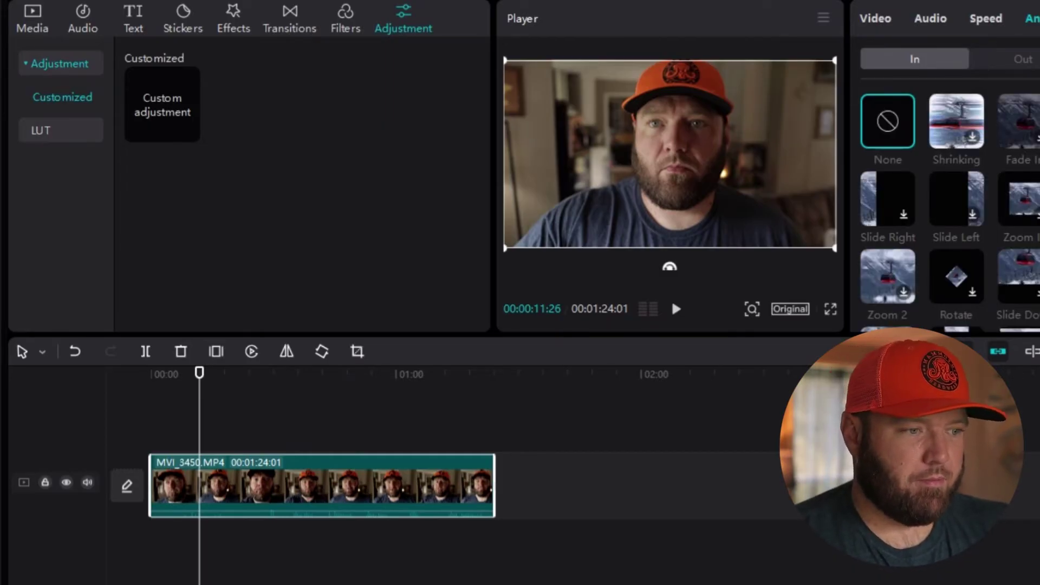
pyautogui.click(1037, 18)
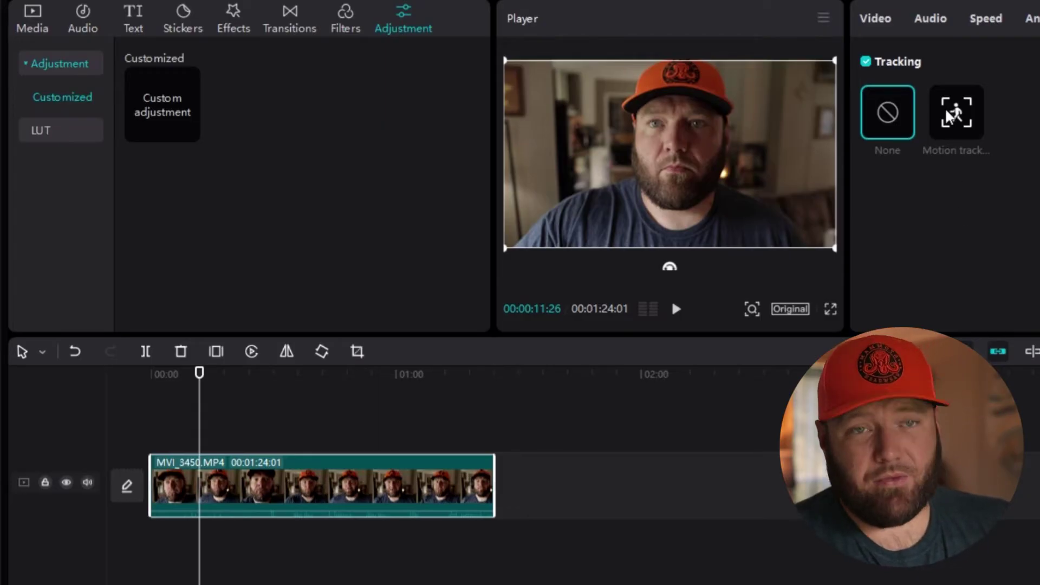
pyautogui.hscroll(2, 946, 18)
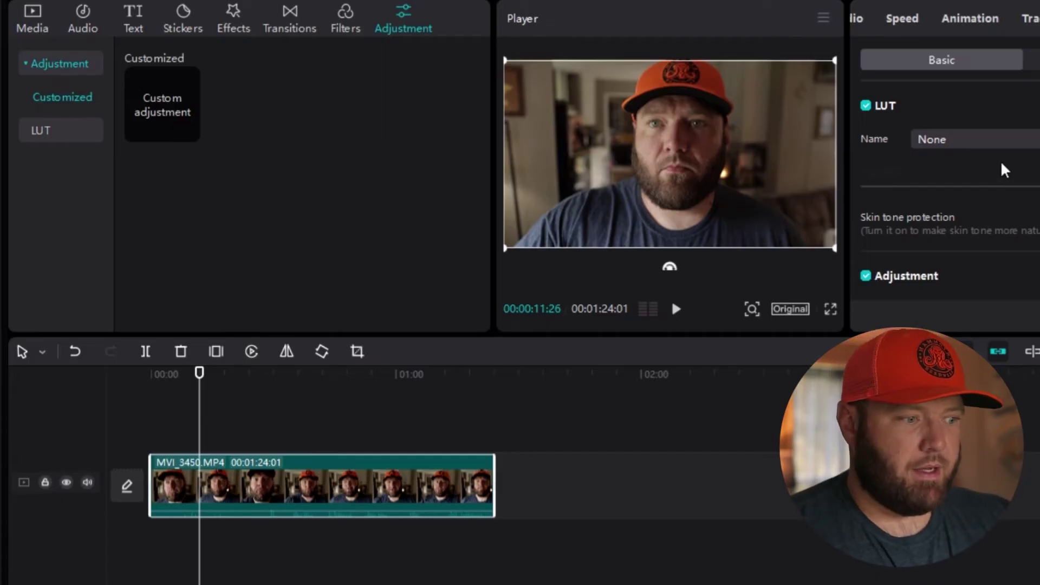
pyautogui.scroll(-10, 1002, 164)
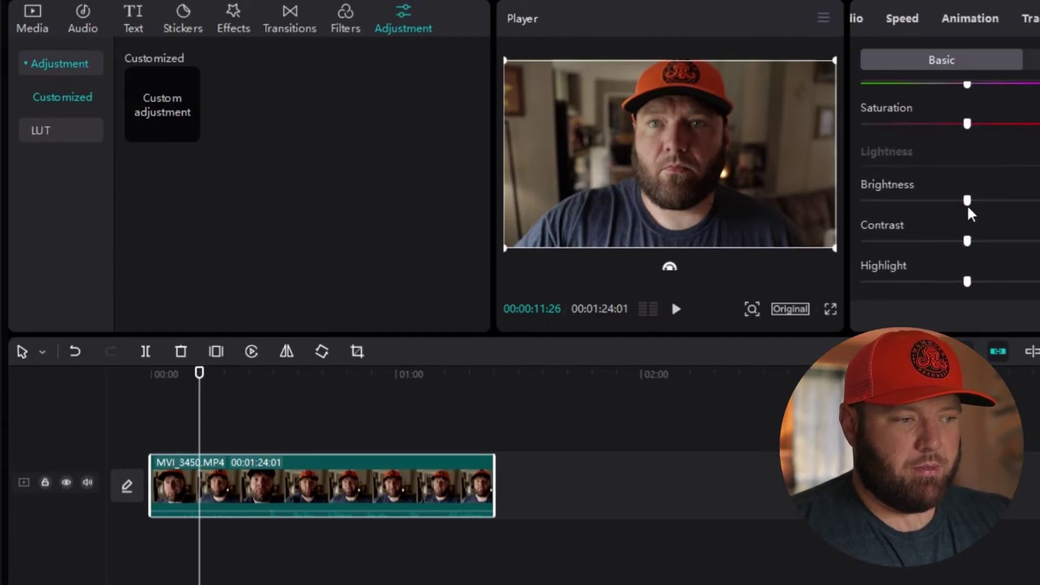
# - Examine the clip's color, lightness and effects adjustments from Temp to Vignette, plus the per-color hue, saturation and brightness controls
pyautogui.scroll(5, 967, 205)
pyautogui.scroll(-1, 954, 247)
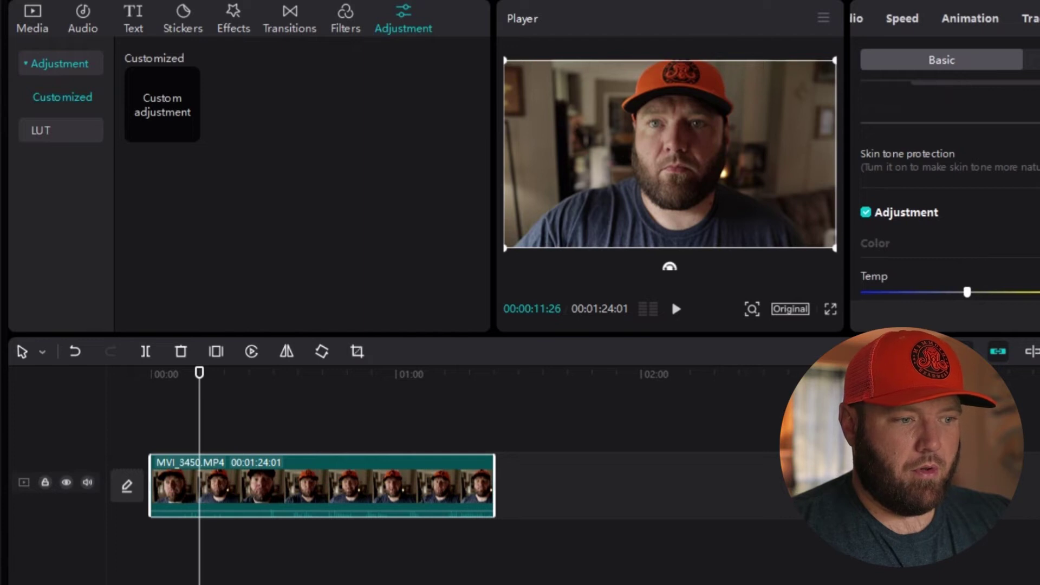
pyautogui.scroll(-4, 887, 167)
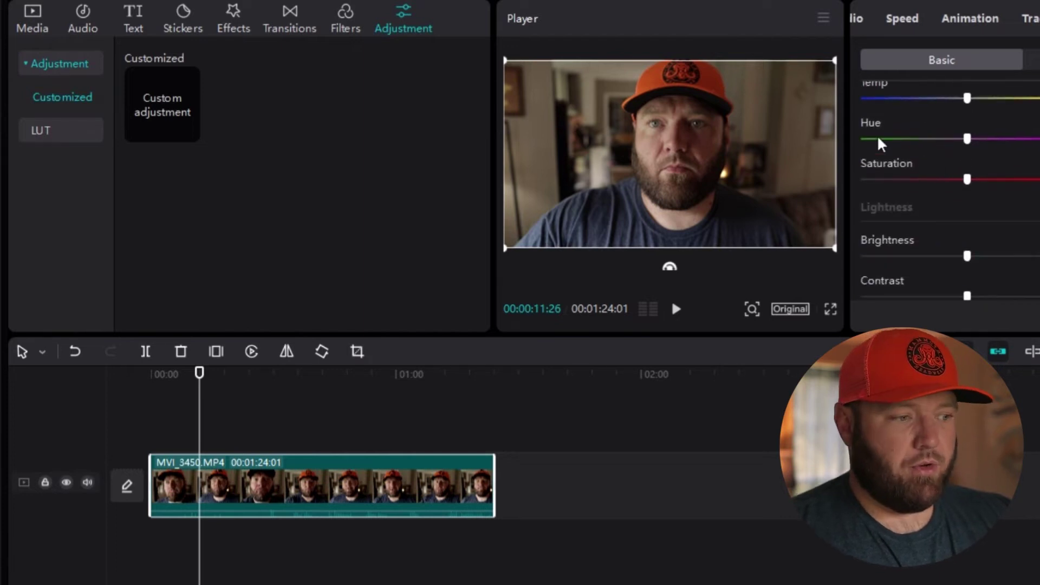
pyautogui.scroll(-2, 937, 259)
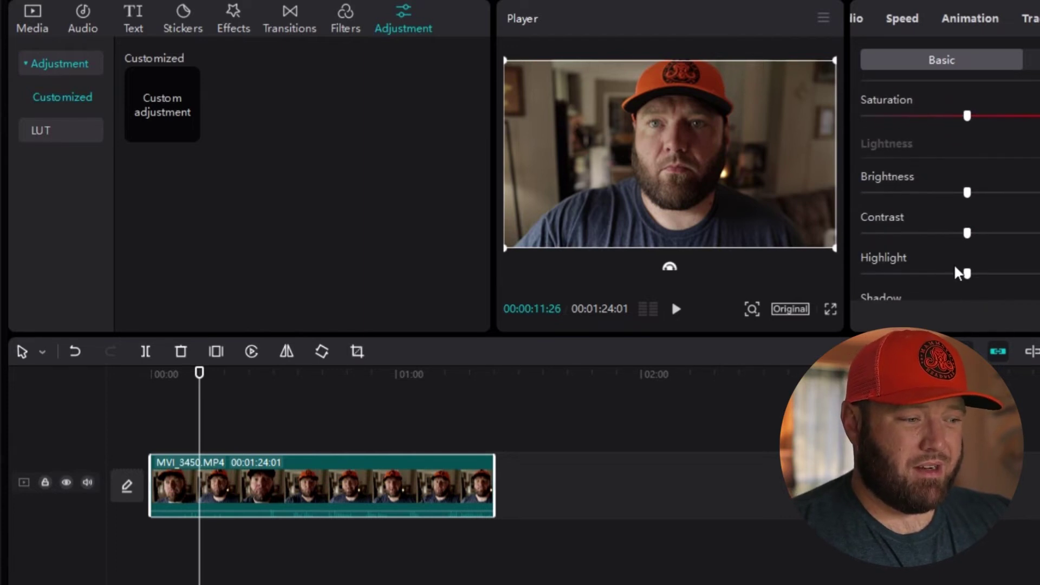
pyautogui.scroll(-6, 955, 267)
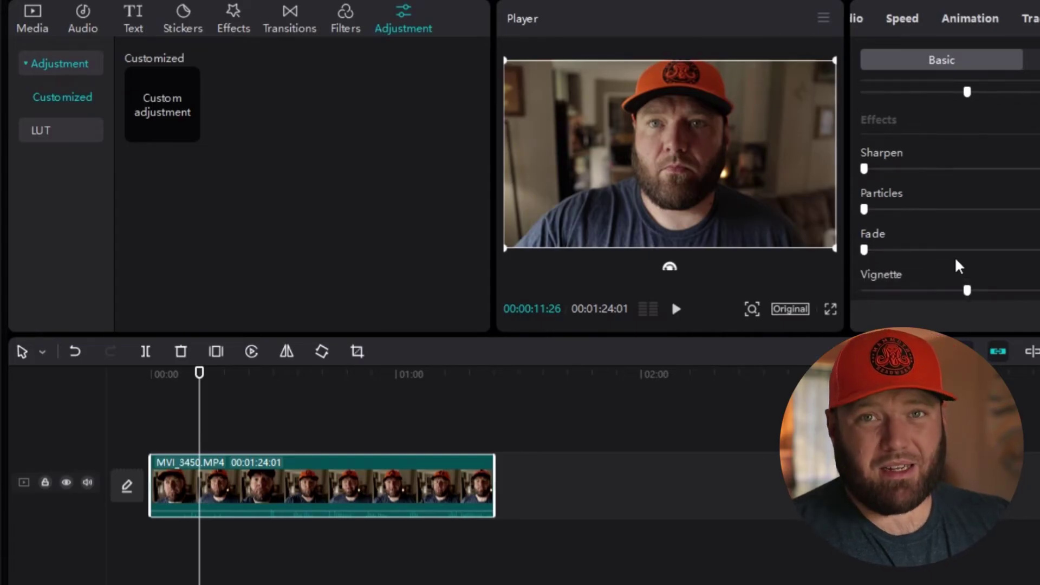
pyautogui.click(1033, 60)
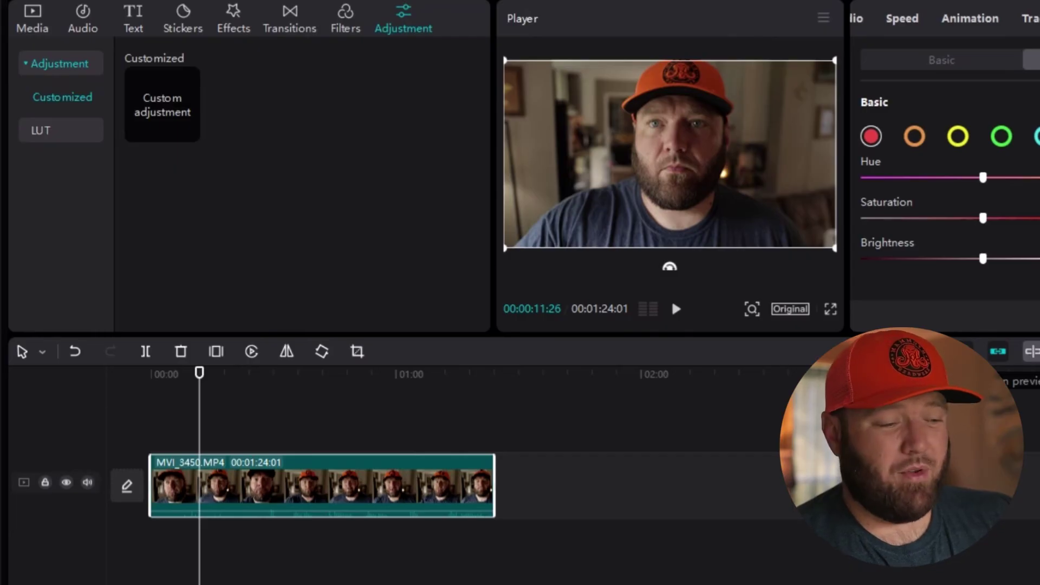
# - Zoom the timeline in and out around the playhead to inspect the clip at different time scales, ending at frame-level detail
pyautogui.hotkey('ctrl', '=')
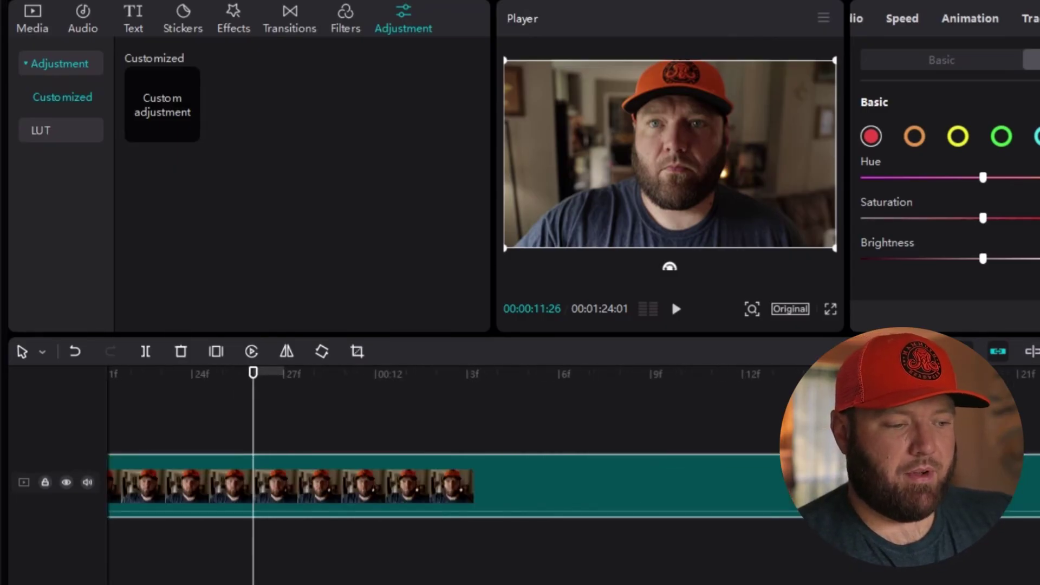
pyautogui.hotkey('ctrl', '-')
pyautogui.hotkey('ctrl', '=')
pyautogui.hotkey('ctrl', '-')
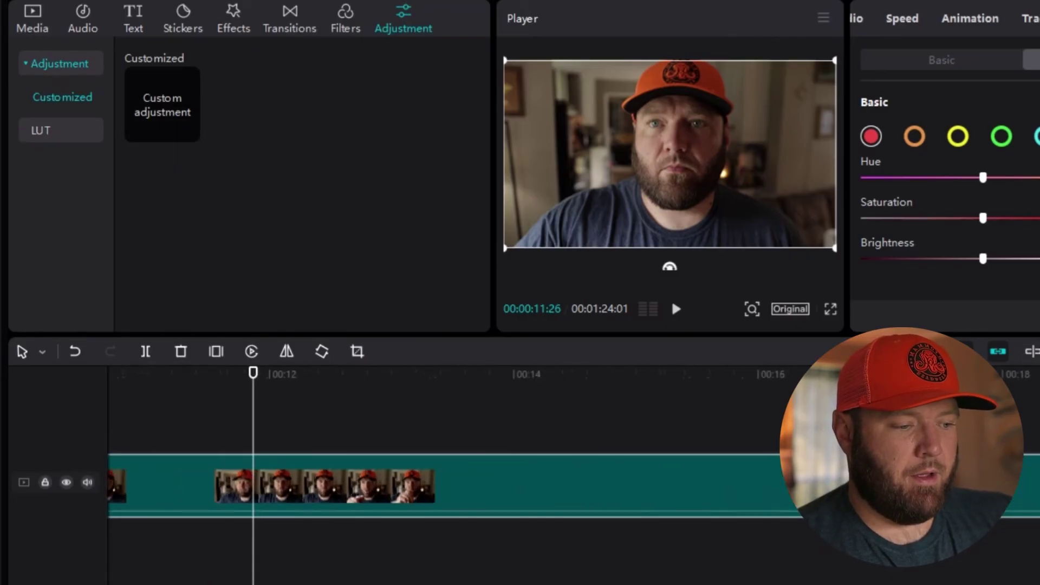
pyautogui.hotkey('ctrl', '-')
pyautogui.hotkey('ctrl', '=')
pyautogui.hotkey('ctrl', '=')
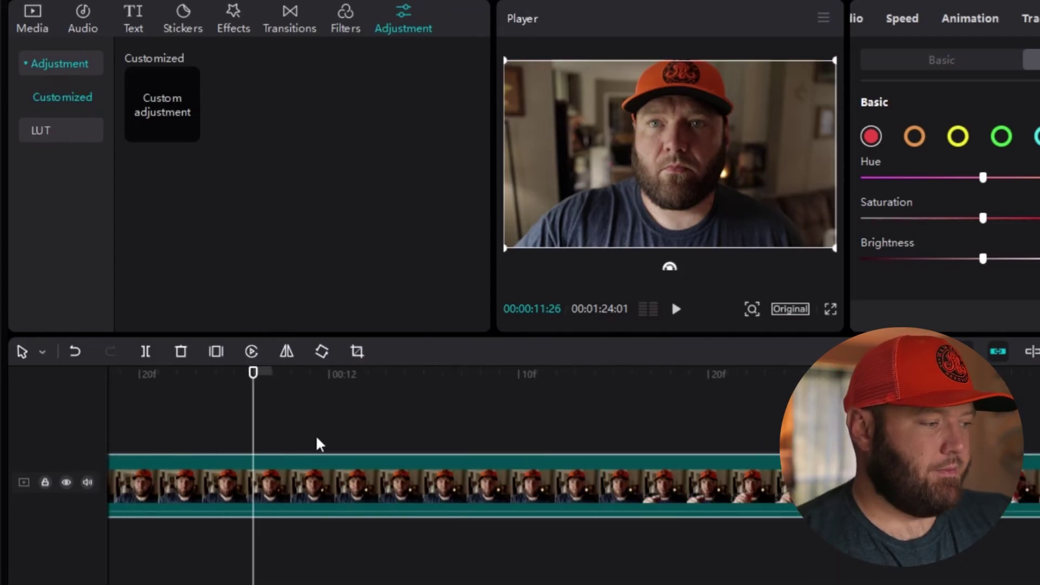